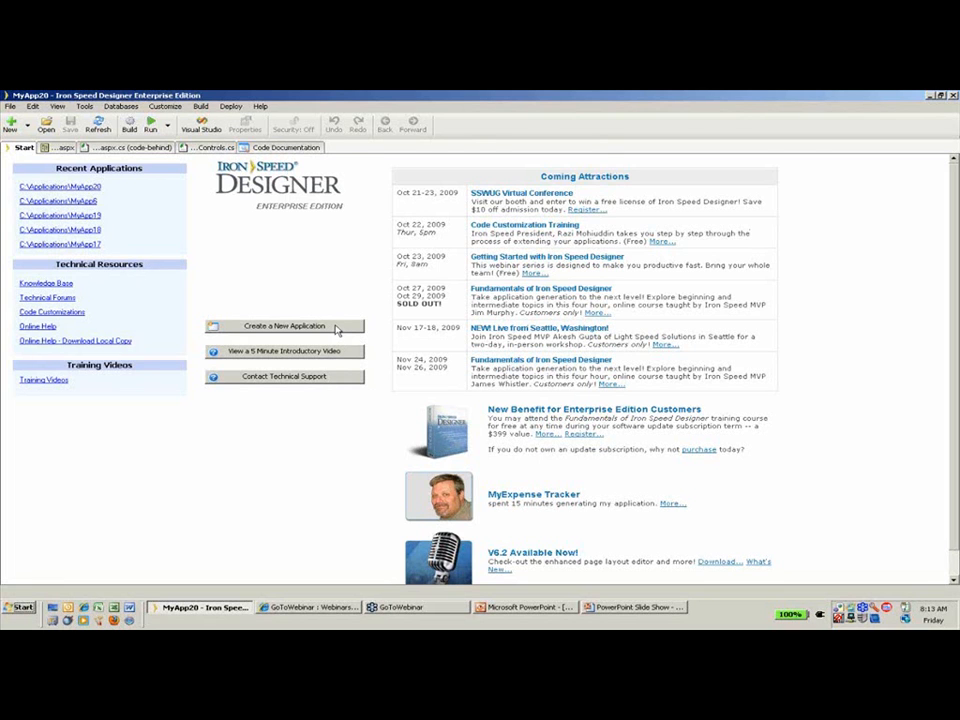
Step: Start a new application with the McKinley page style and the Microsoft Access sample database Southwind.mdb, without authentication
left_click(336, 328)
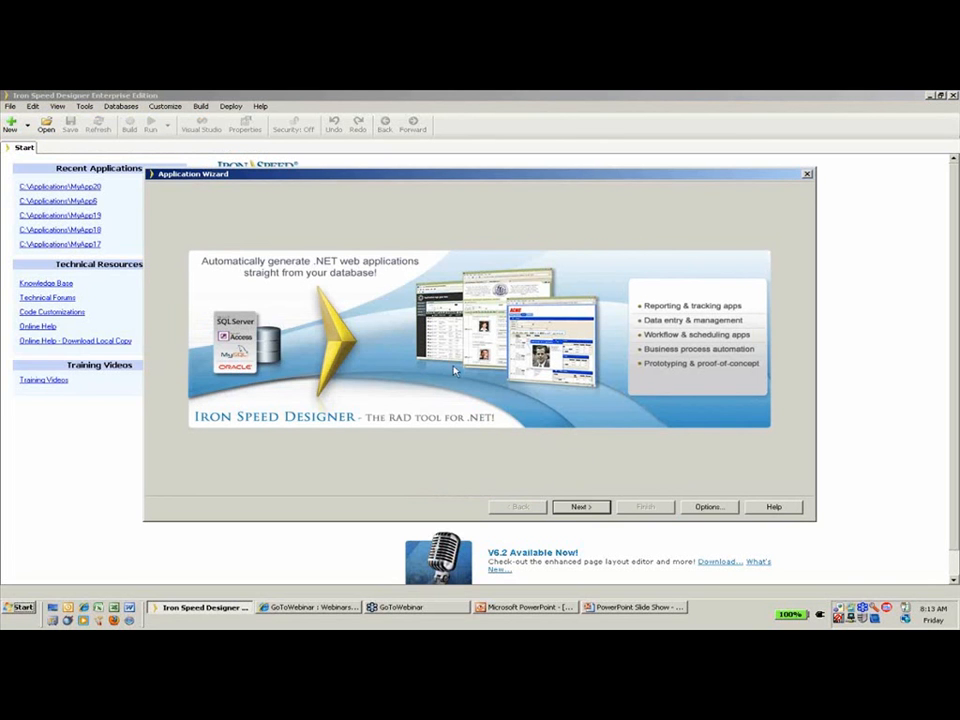
left_click(593, 508)
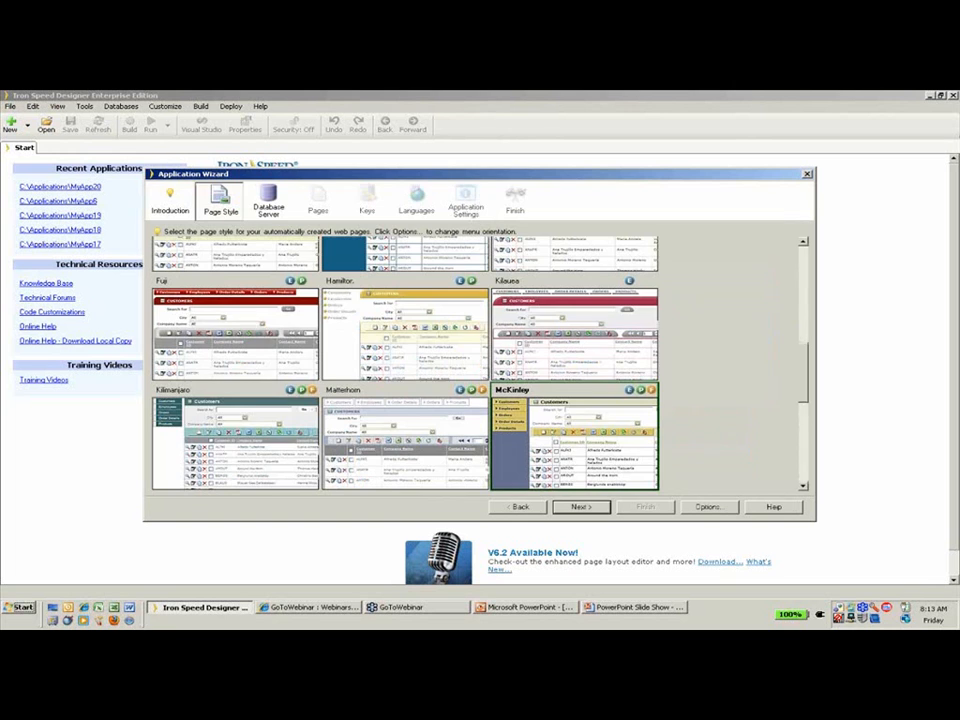
left_click_drag(806, 395, 807, 440)
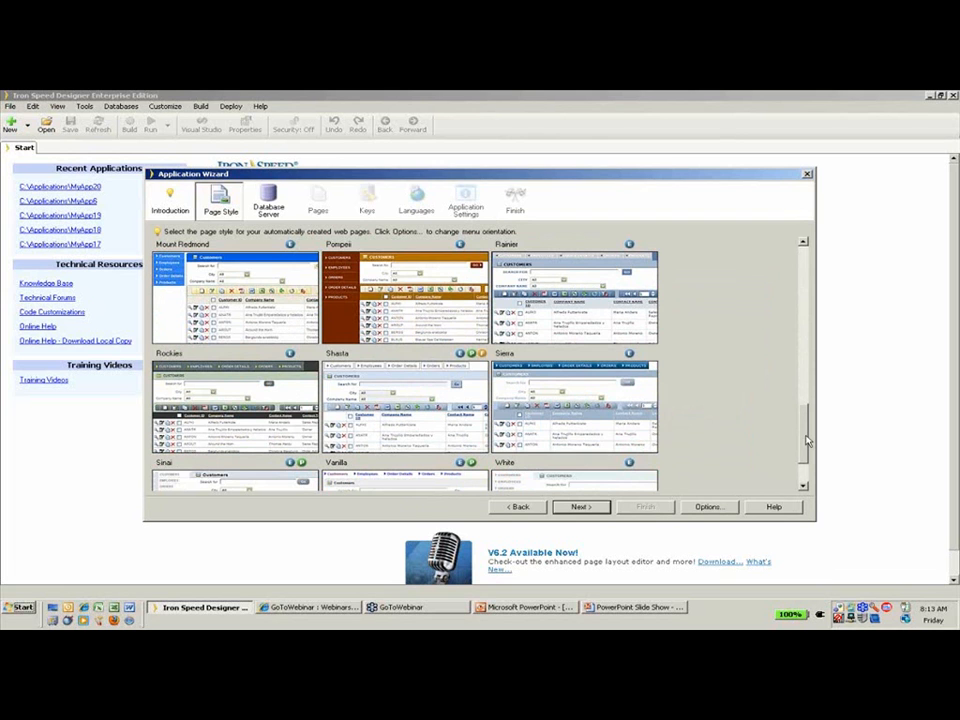
left_click_drag(808, 440, 803, 482)
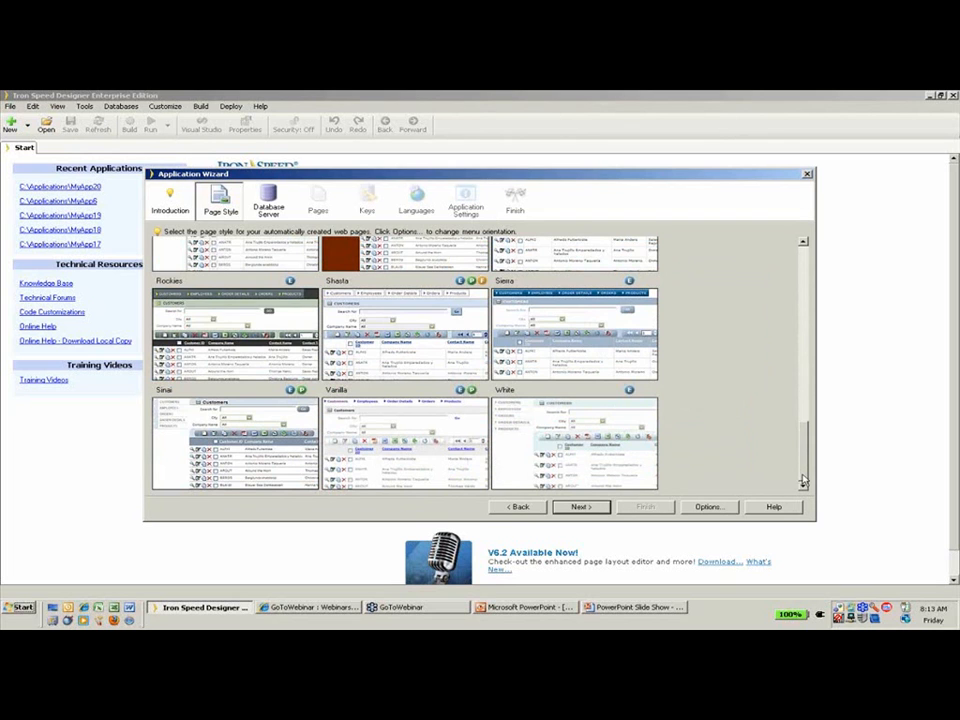
left_click_drag(803, 482, 802, 417)
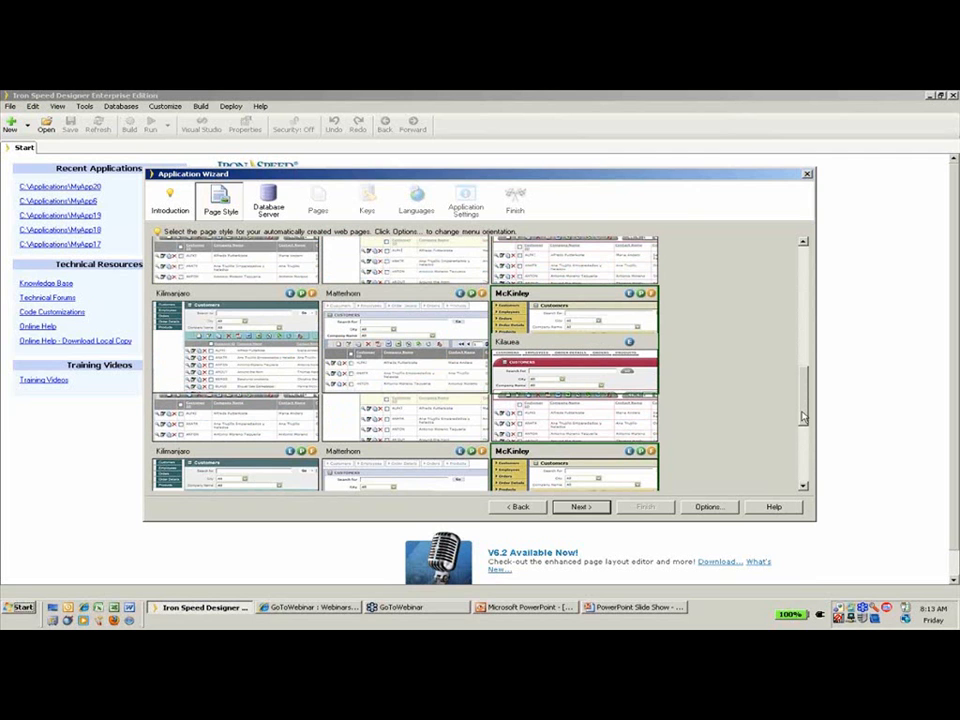
left_click(581, 507)
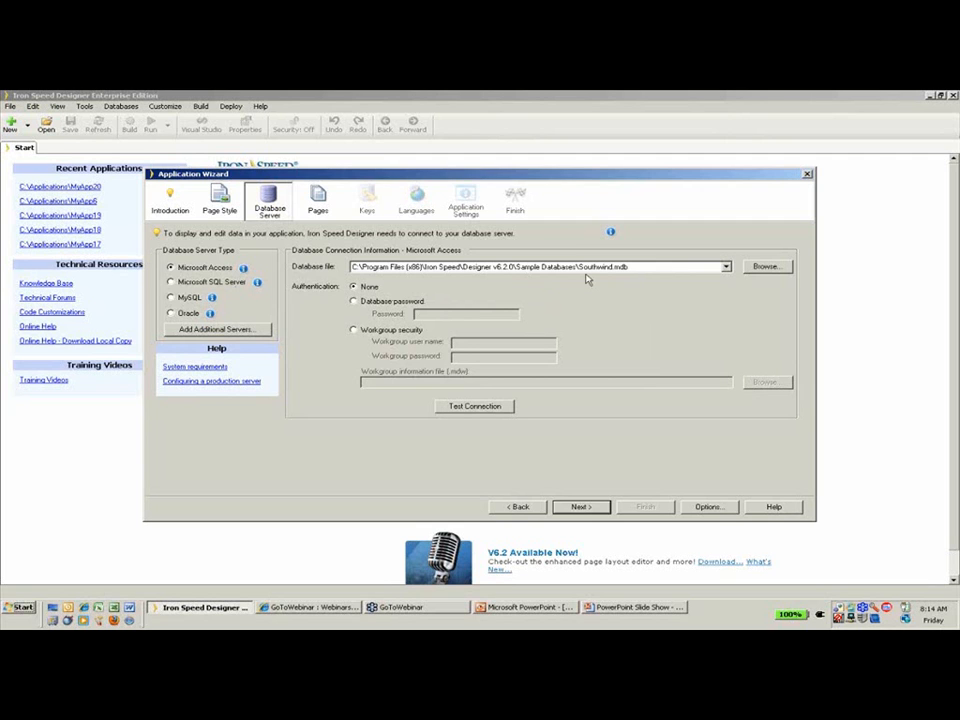
left_click(580, 506)
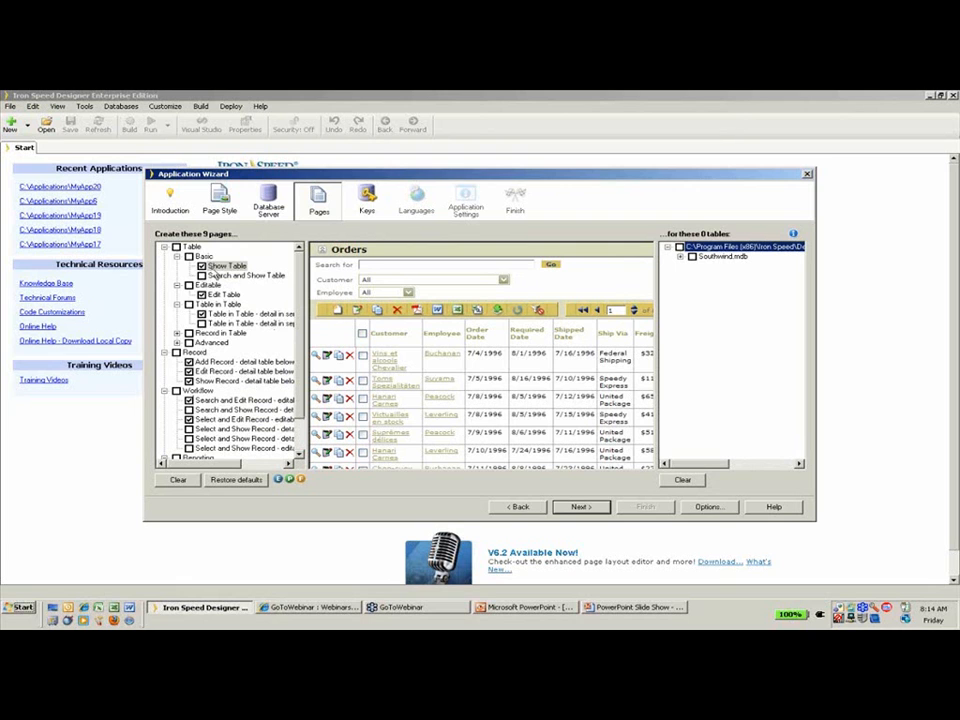
Step: Examine the previews of the table, record, workflow and web report page types, leaving the default page selection as it is
left_click(216, 295)
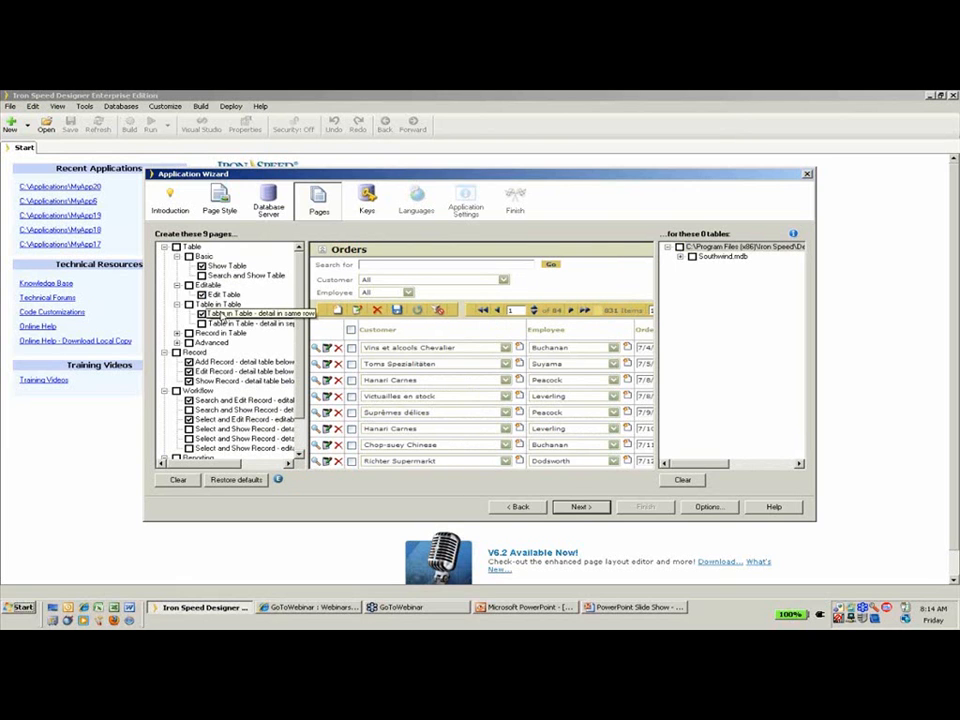
left_click(222, 316)
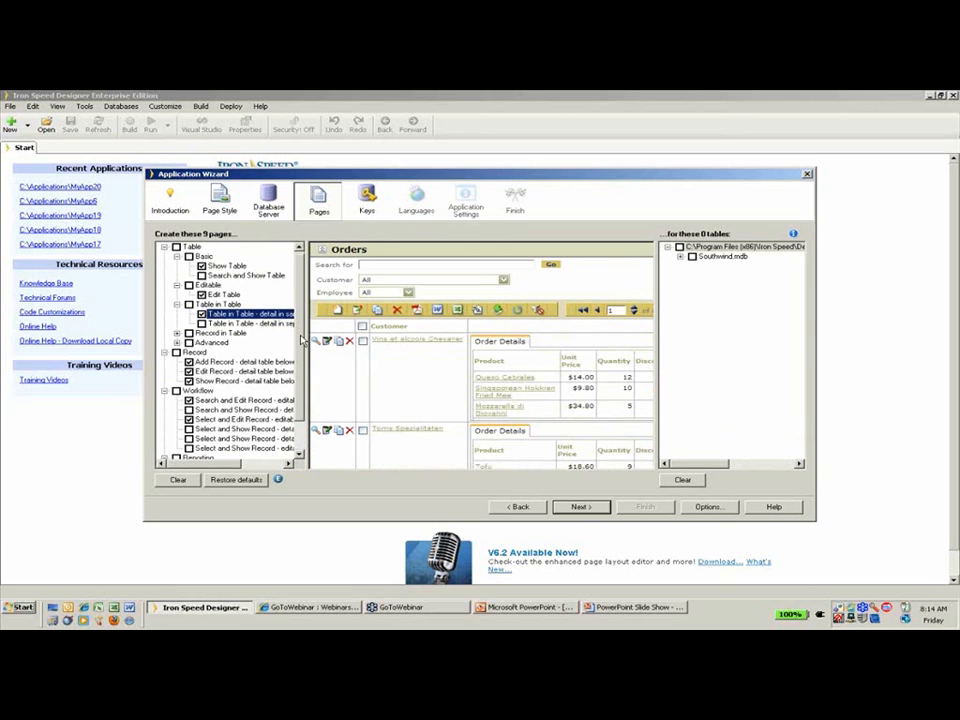
scroll(300, 343, "down", 1)
left_click_drag(300, 343, 301, 370)
left_click(246, 325)
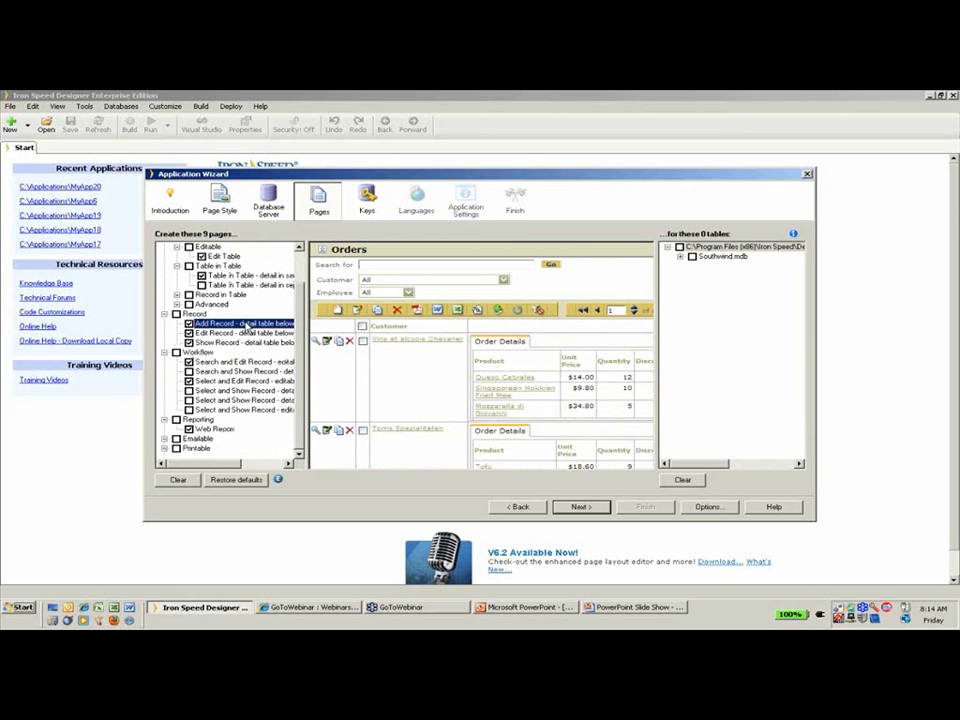
left_click(240, 334)
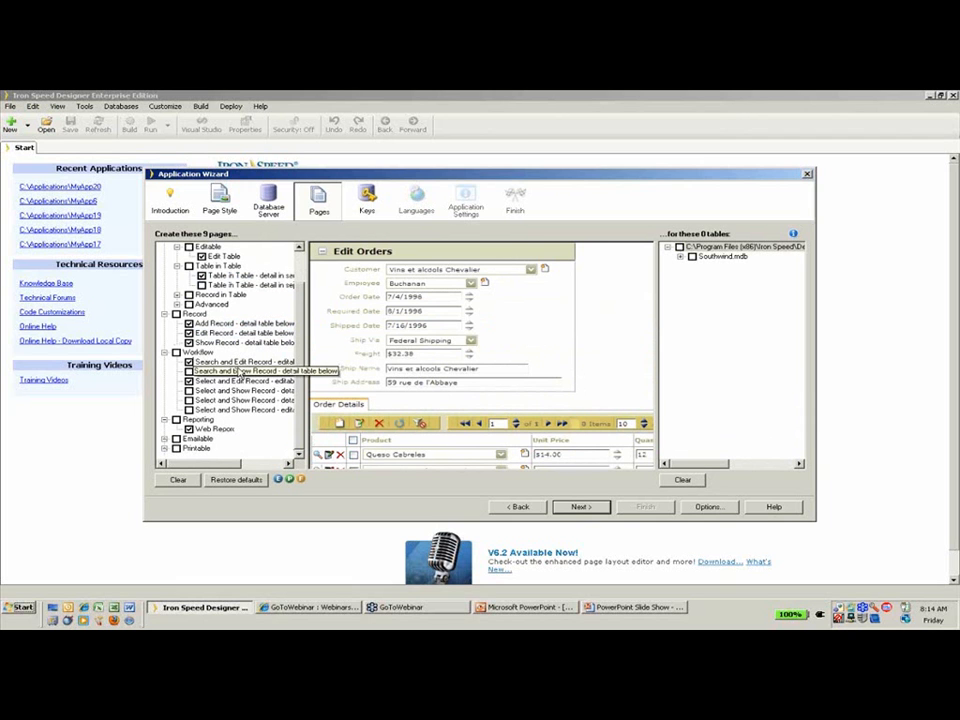
left_click(240, 372)
left_click(238, 381)
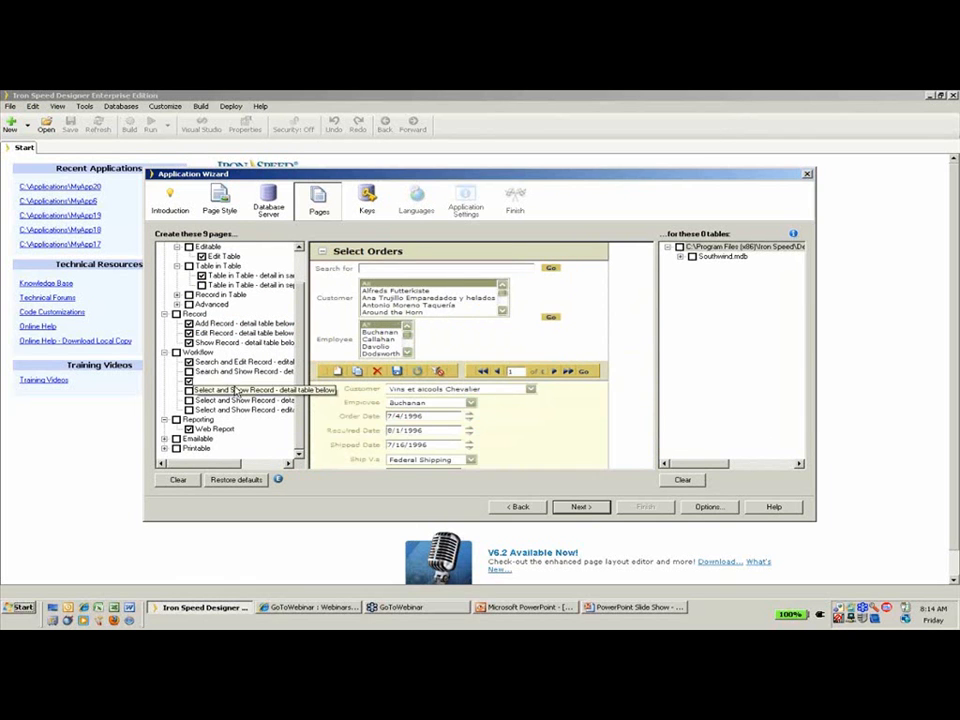
left_click(233, 400)
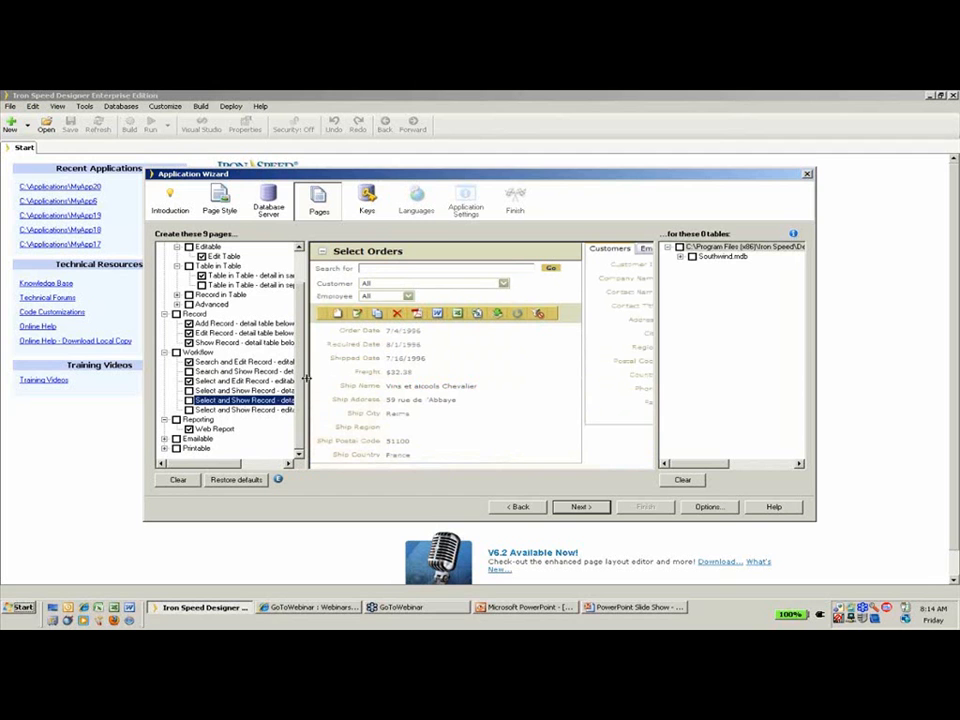
left_click(213, 430)
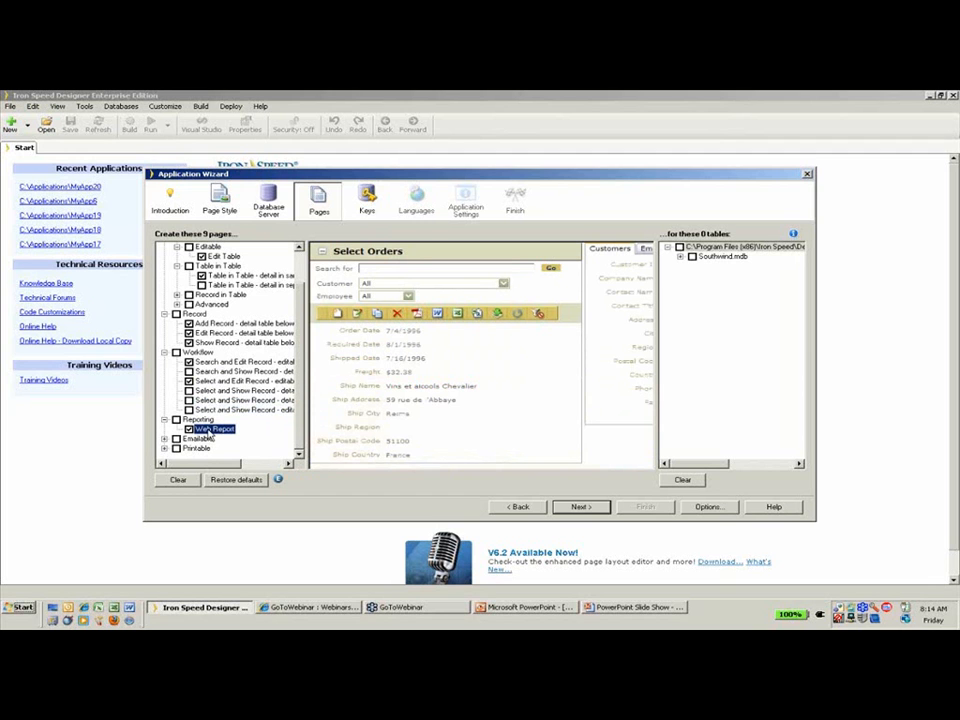
Step: Expand the Emailable and Printable page groups and preview their table and record page types
left_click(165, 439)
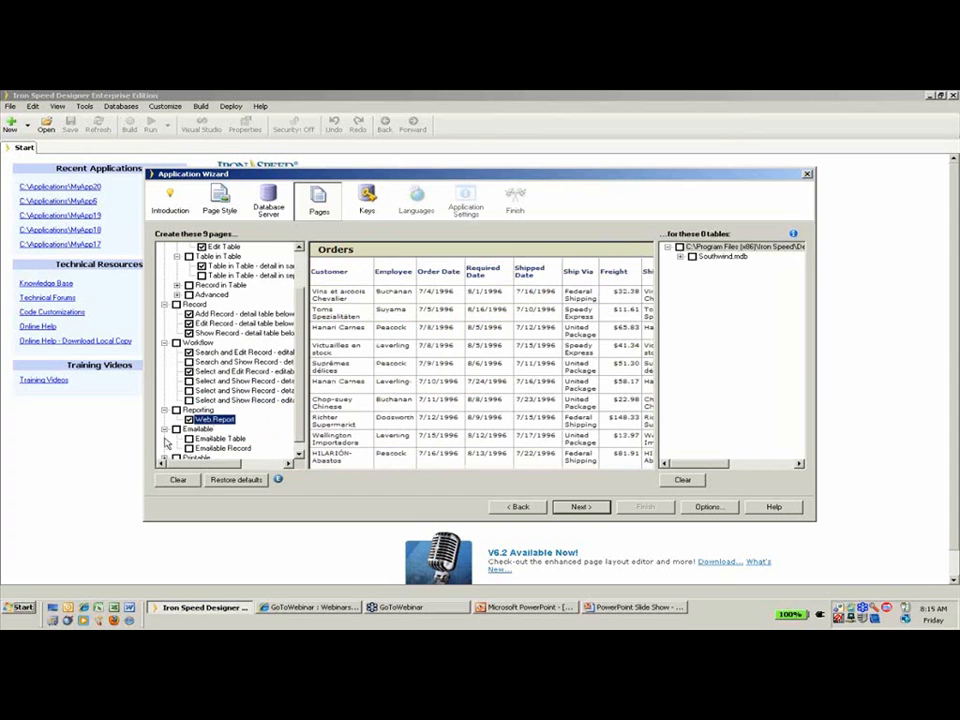
left_click(214, 439)
left_click(216, 448)
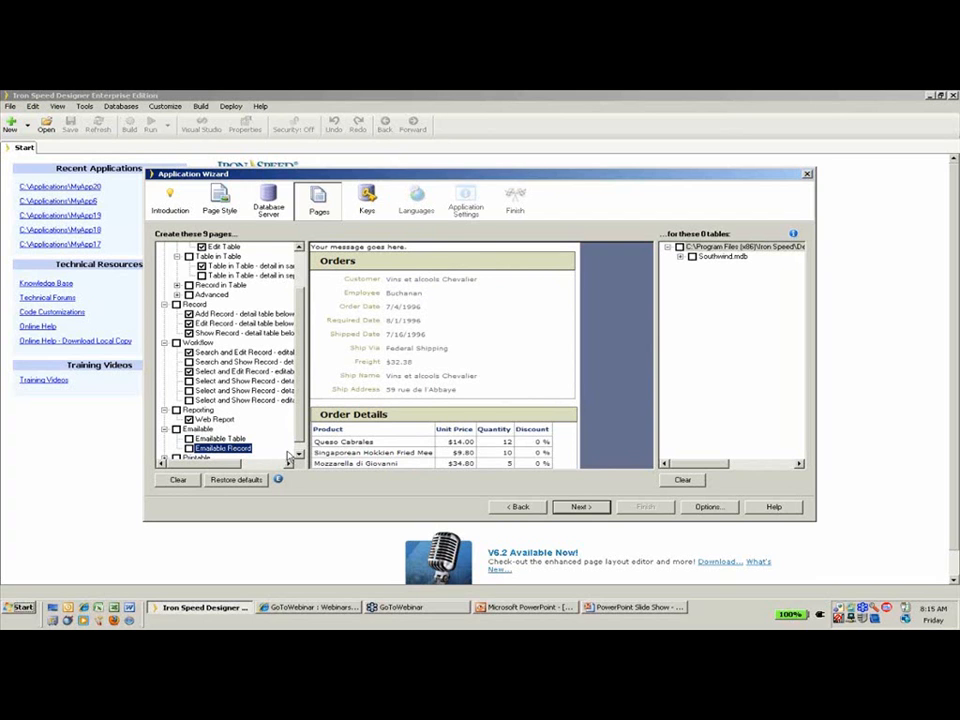
scroll(175, 457, "down", 1)
left_click(164, 449)
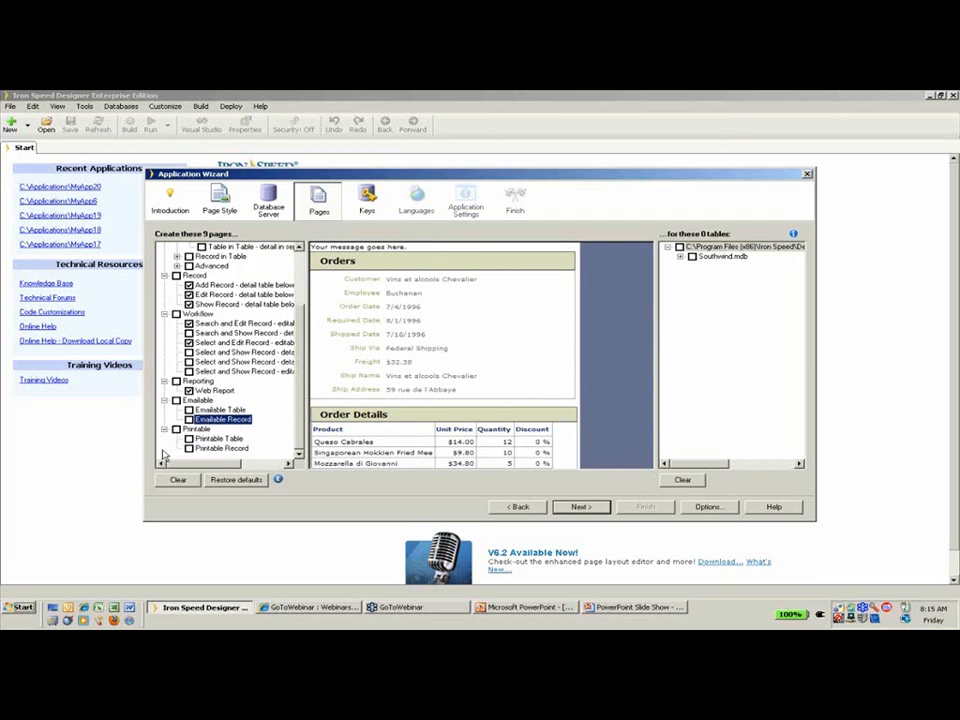
left_click(212, 440)
left_click(213, 448)
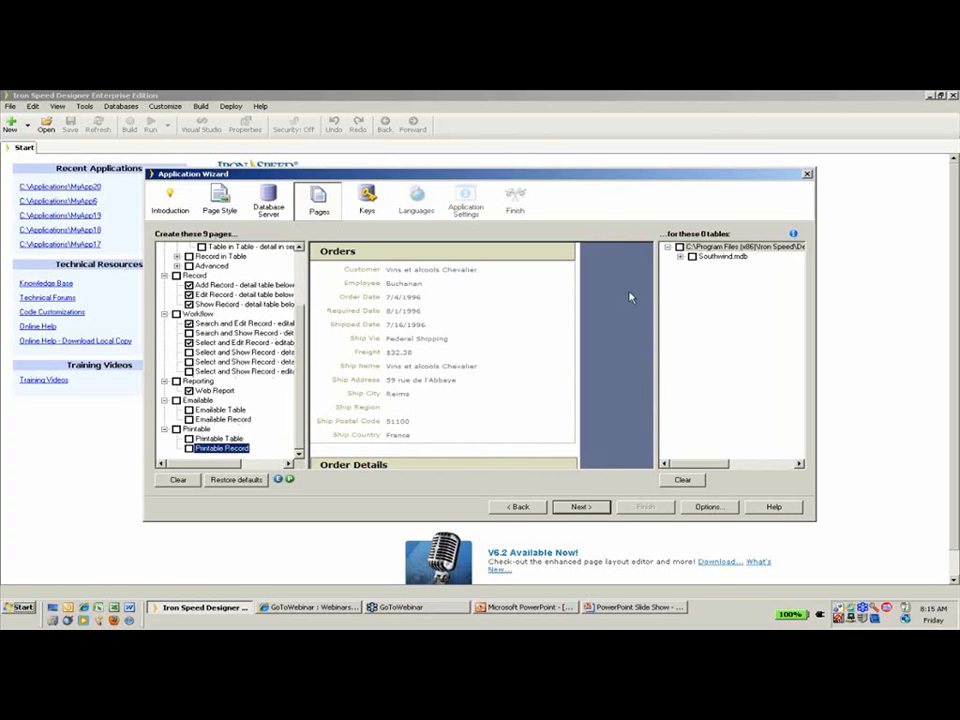
Step: Include all Southwind.mdb tables plus the Current Product List and Quarterly Orders views, and continue to the key settings
left_click(680, 258)
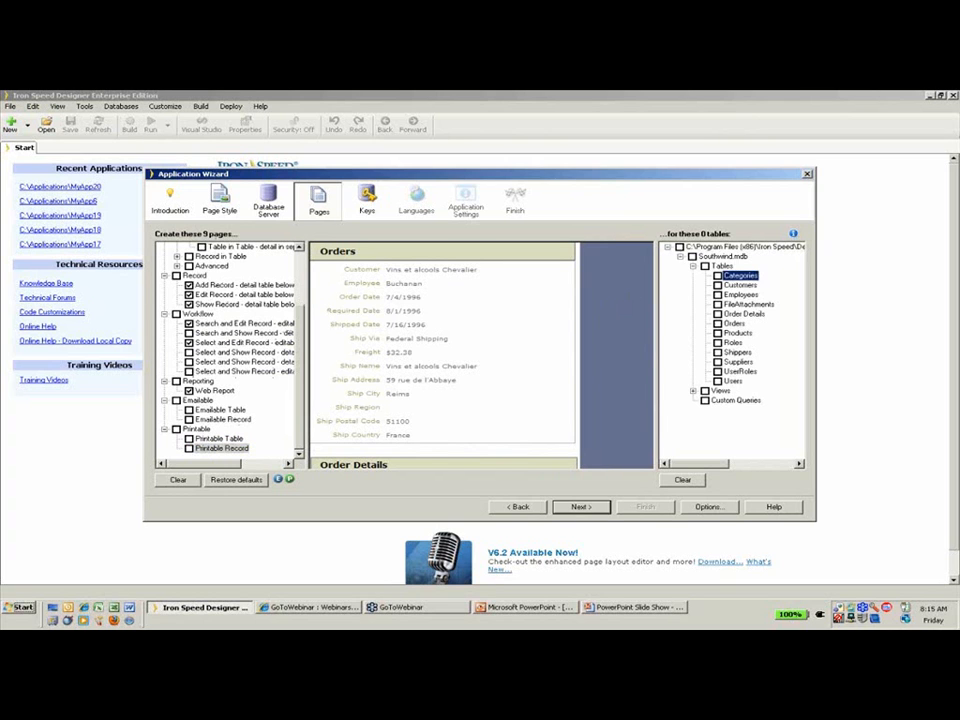
left_click(705, 266)
left_click(693, 390)
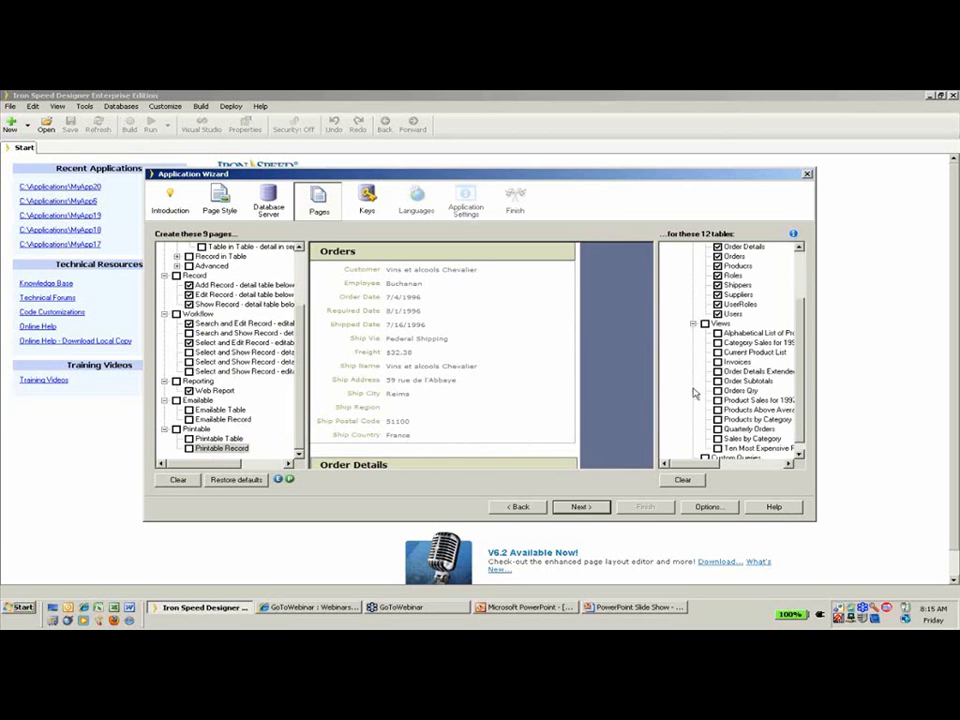
left_click(717, 352)
left_click(717, 428)
left_click(578, 506)
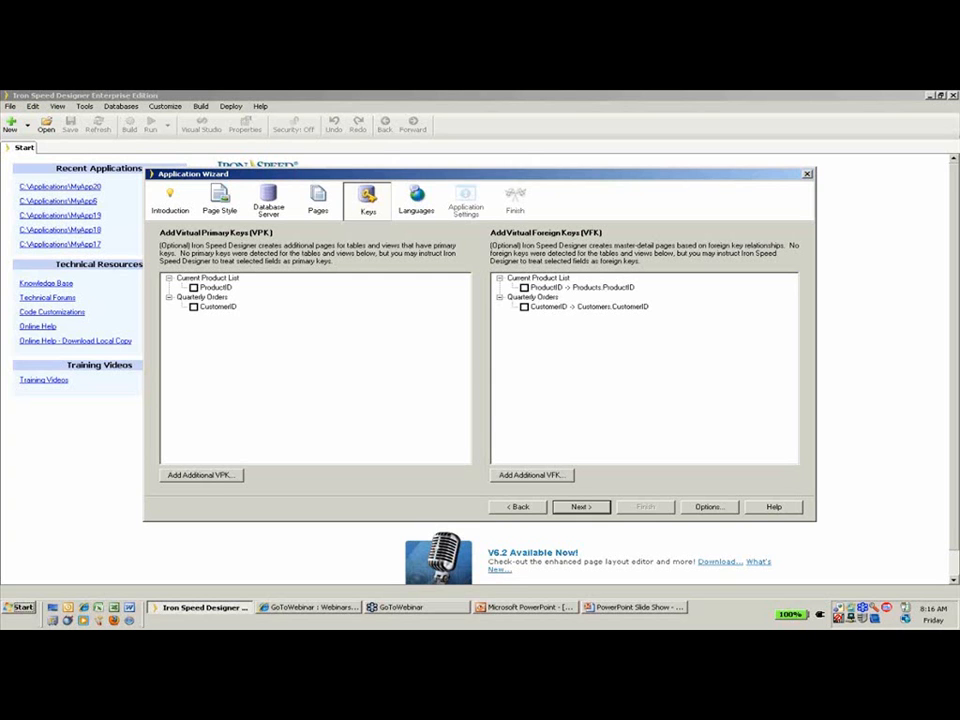
Step: Set ProductID and CustomerID as virtual primary keys for the two views, and inspect the additional primary key dialog without adding one
left_click(193, 306)
left_click(206, 476)
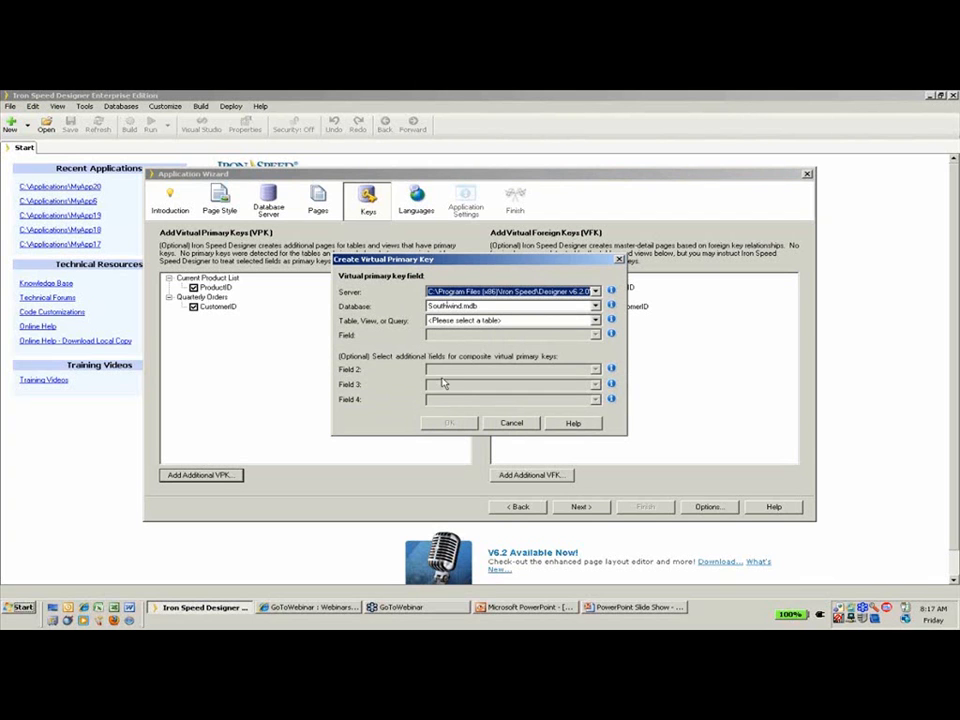
left_click(512, 424)
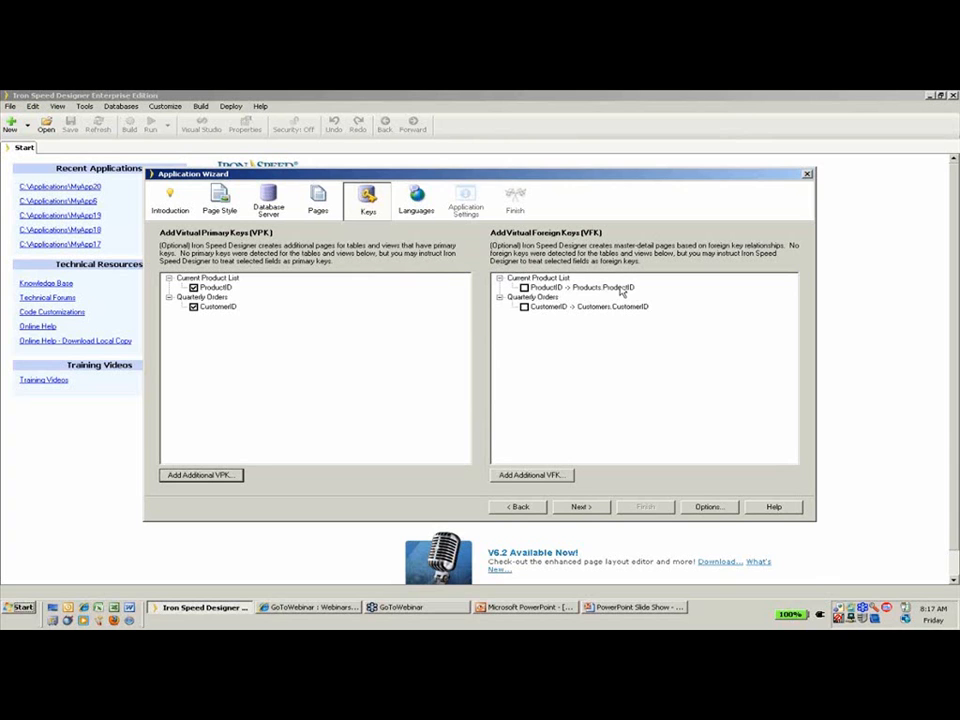
Step: Enable the suggested virtual foreign keys to Products.ProductID and Customers.CustomerID, view the additional foreign key dialog without adding one, and continue to the languages
left_click(524, 287)
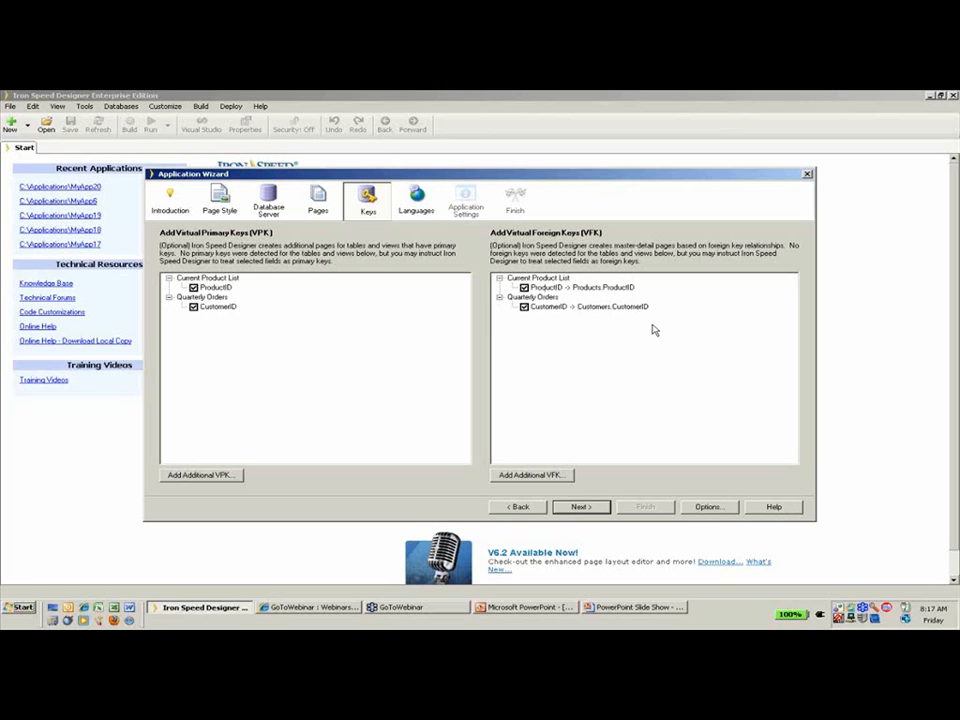
left_click(535, 478)
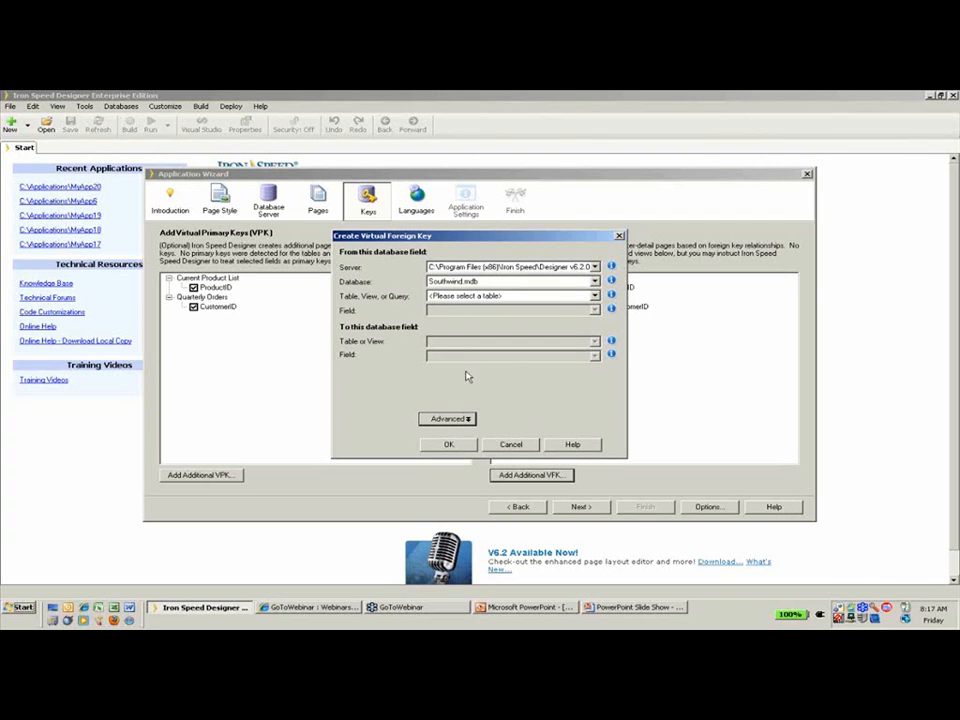
left_click(510, 445)
left_click(579, 507)
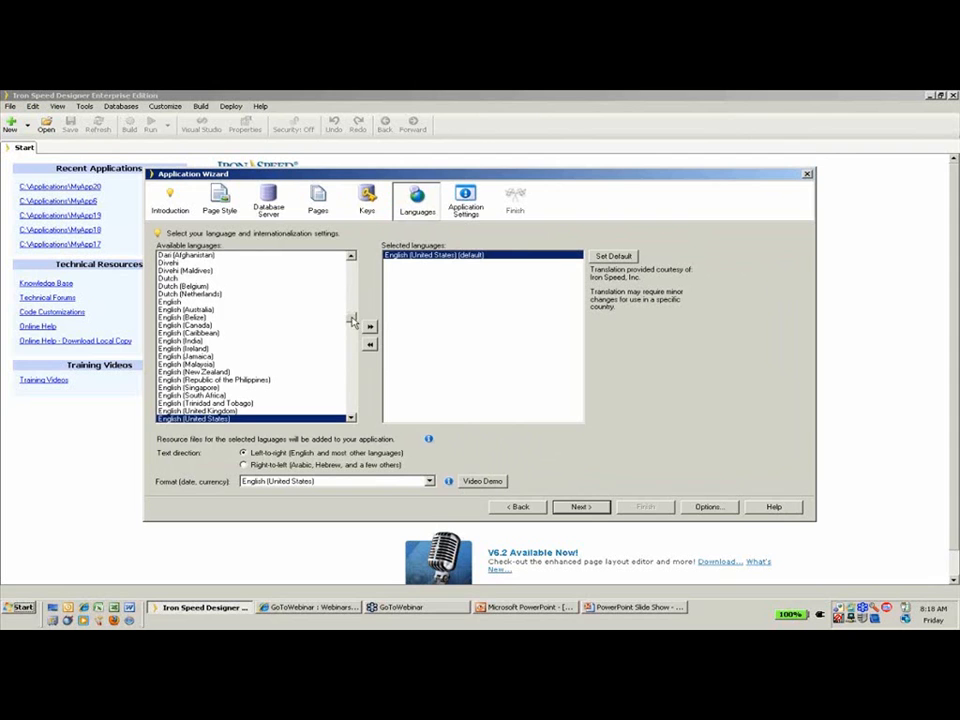
Step: Add the first Danish translation, the first German translation and Norwegian, Bokmål (Norway) to the application's languages, and continue to the application settings
left_click_drag(352, 320, 360, 257)
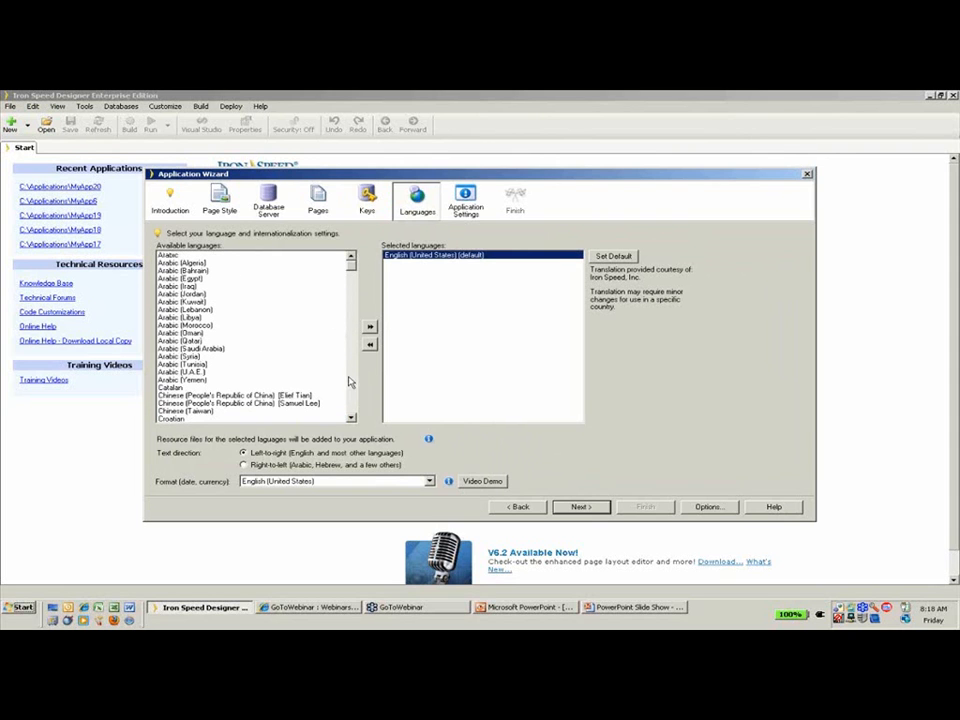
scroll(335, 350, "down", 7)
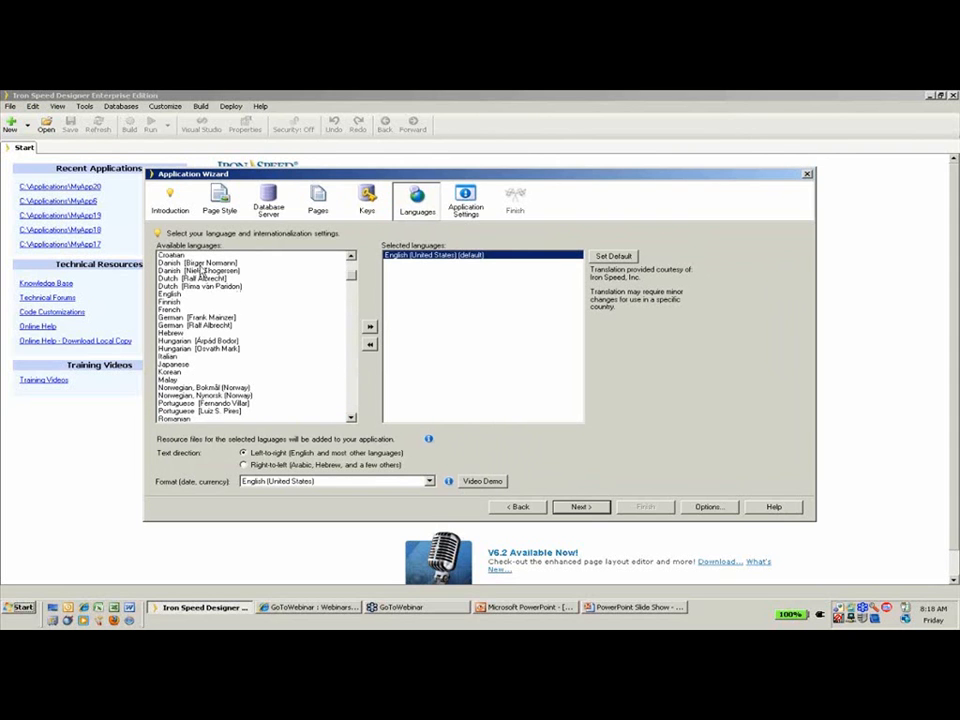
left_click(230, 262)
left_click(369, 330)
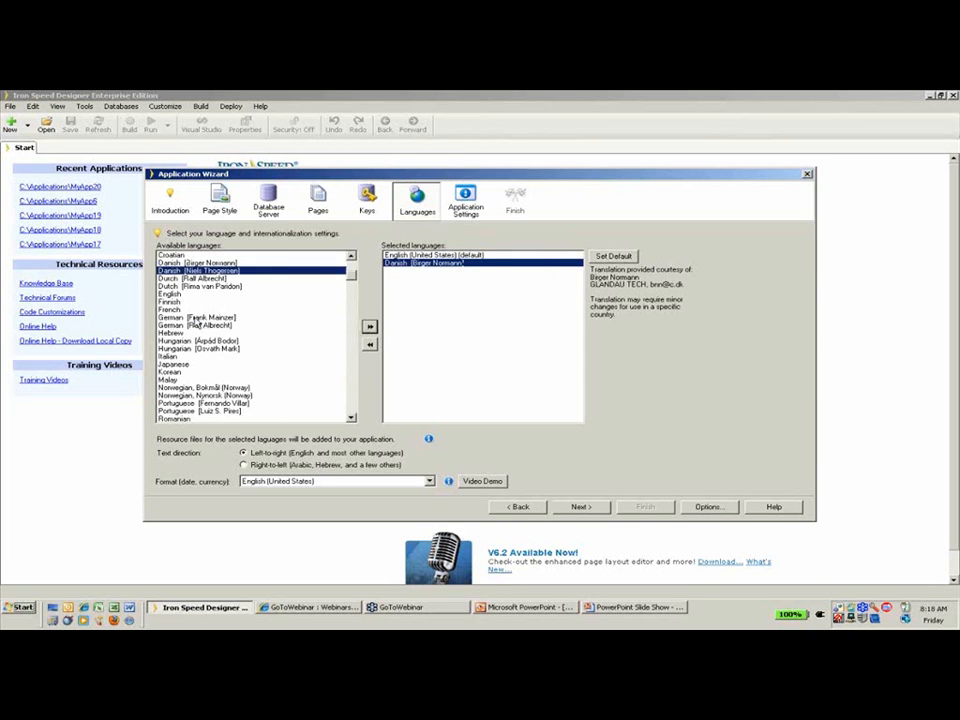
left_click(197, 317)
left_click(370, 330)
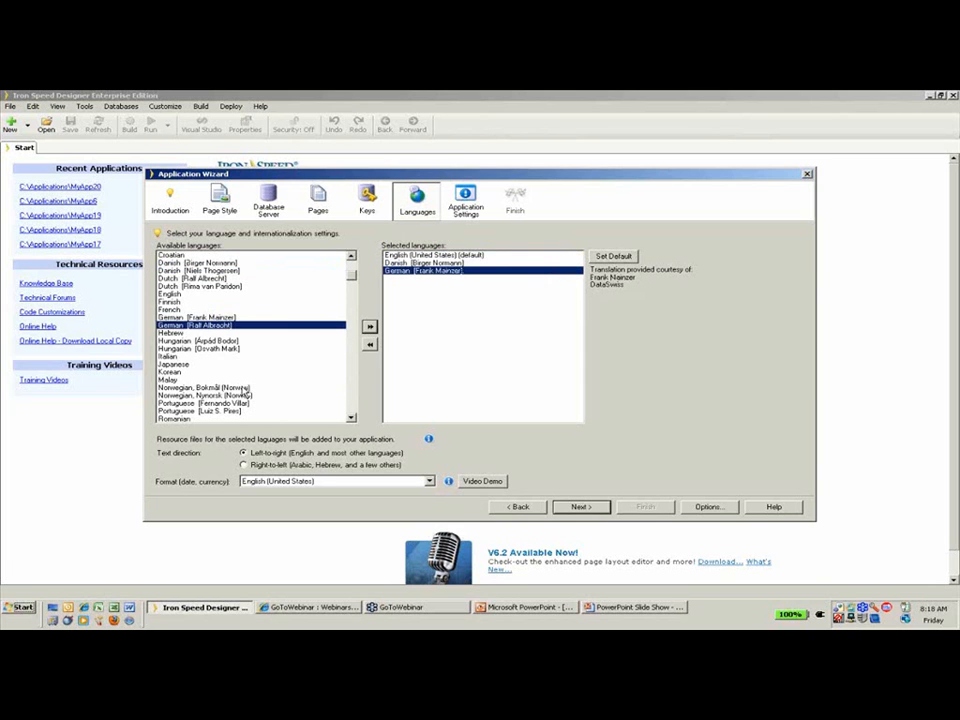
left_click(215, 387)
left_click(369, 330)
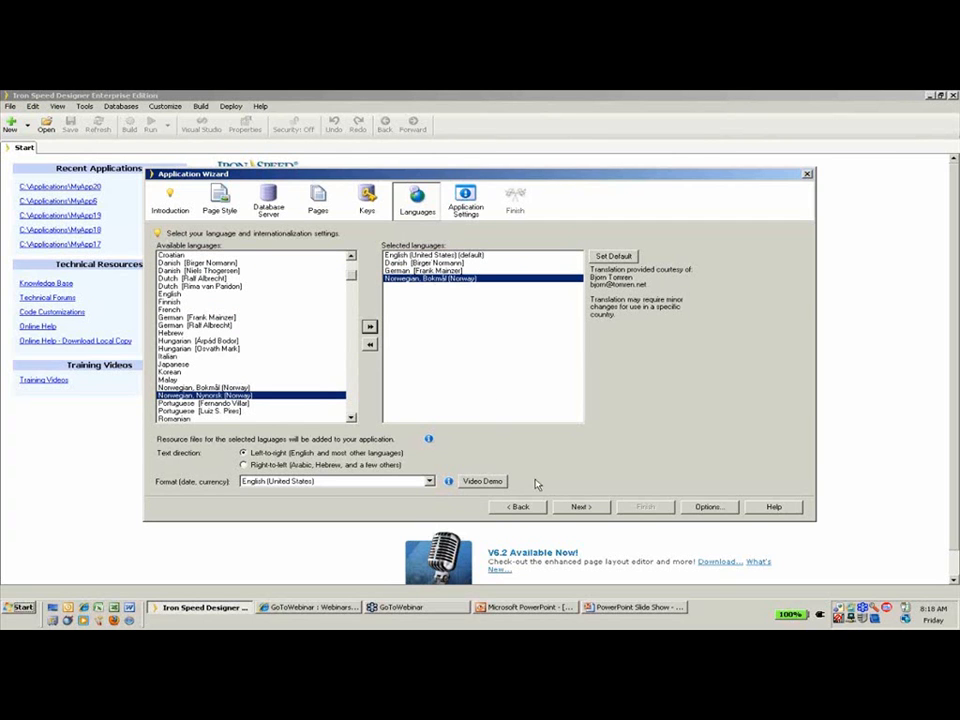
left_click(581, 507)
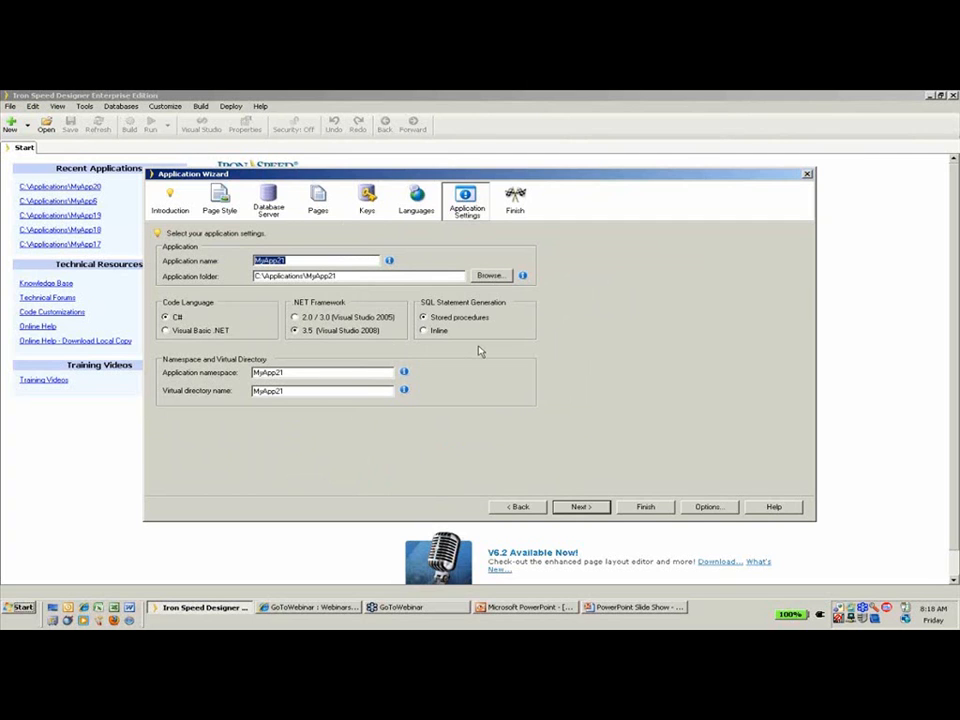
Step: Accept the default MyApp21 application settings and review the pages planned for the Categories table and the fourth listed table
left_click(585, 507)
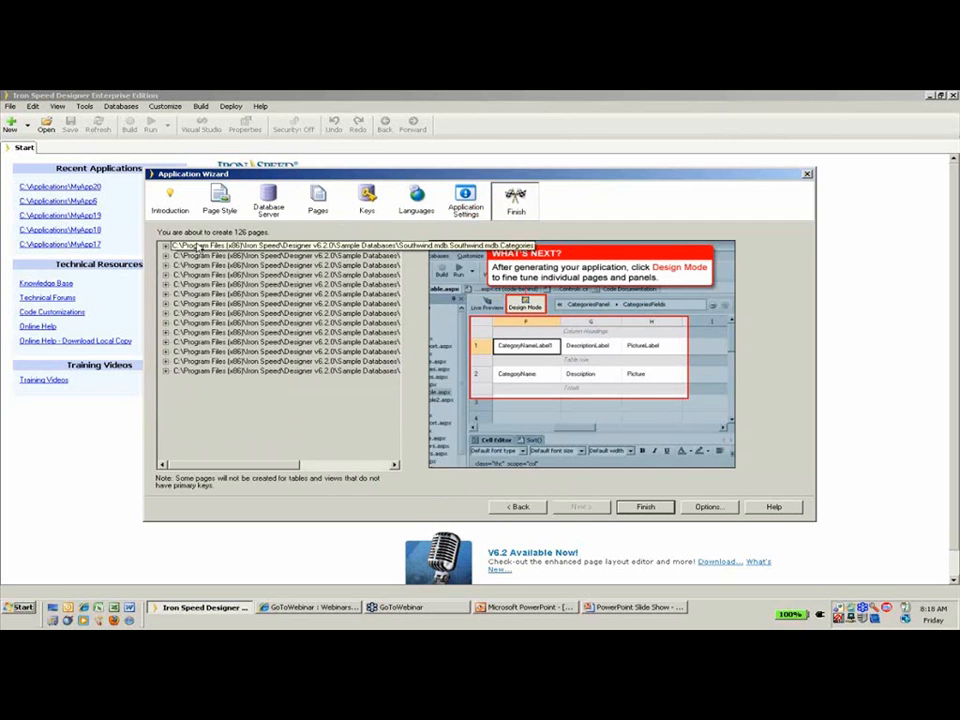
double_click(197, 245)
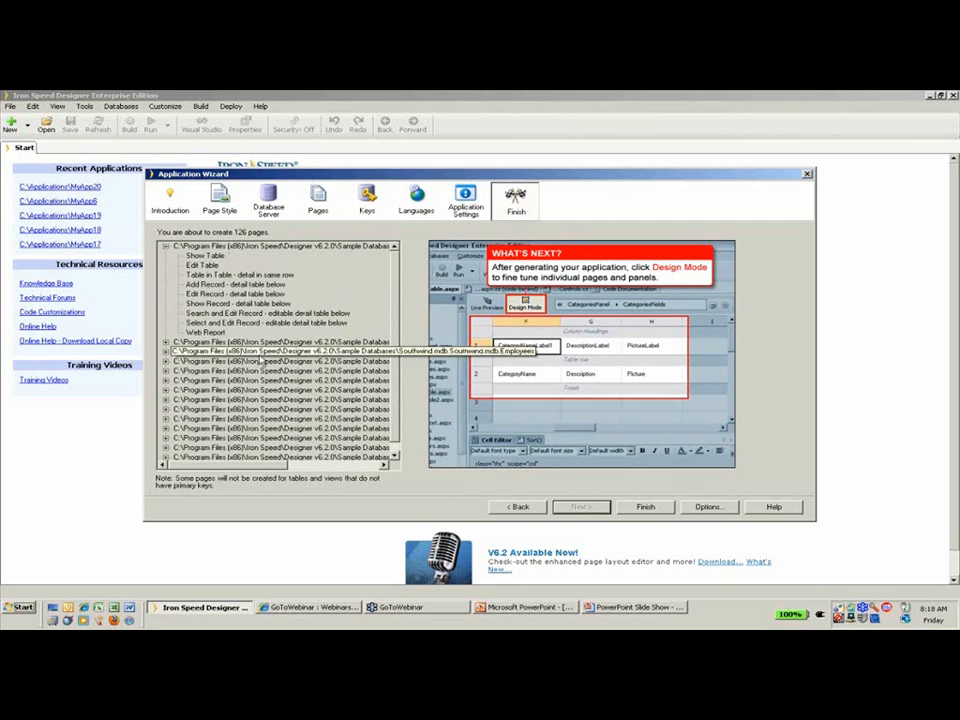
double_click(262, 361)
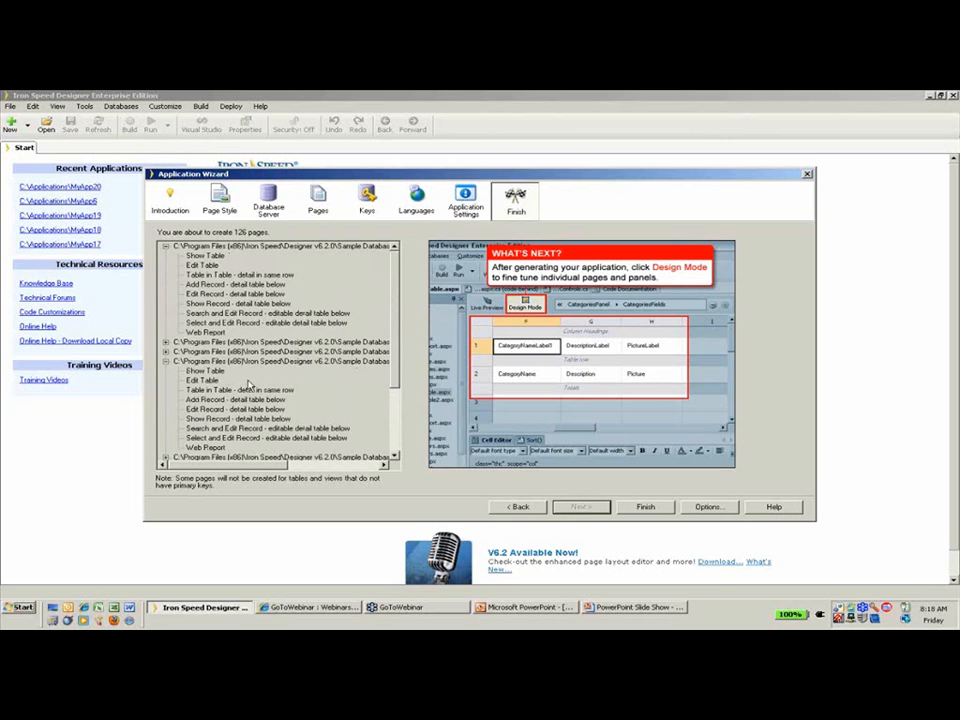
Step: Finish the wizard to generate and build the MyApp21 application, and dismiss the generation summary
left_click(646, 507)
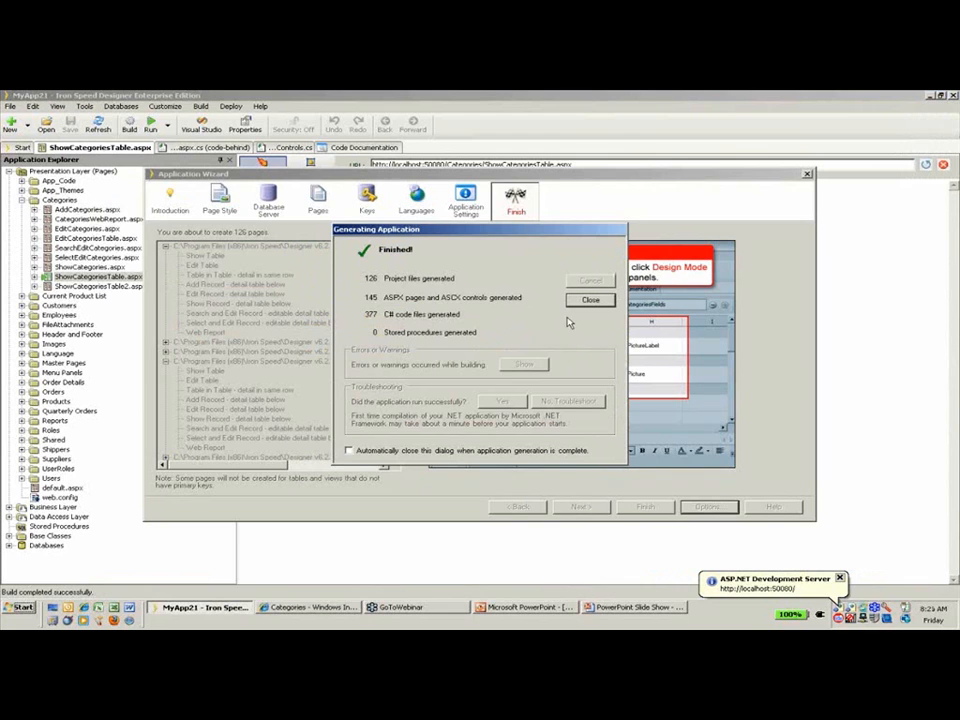
left_click(591, 301)
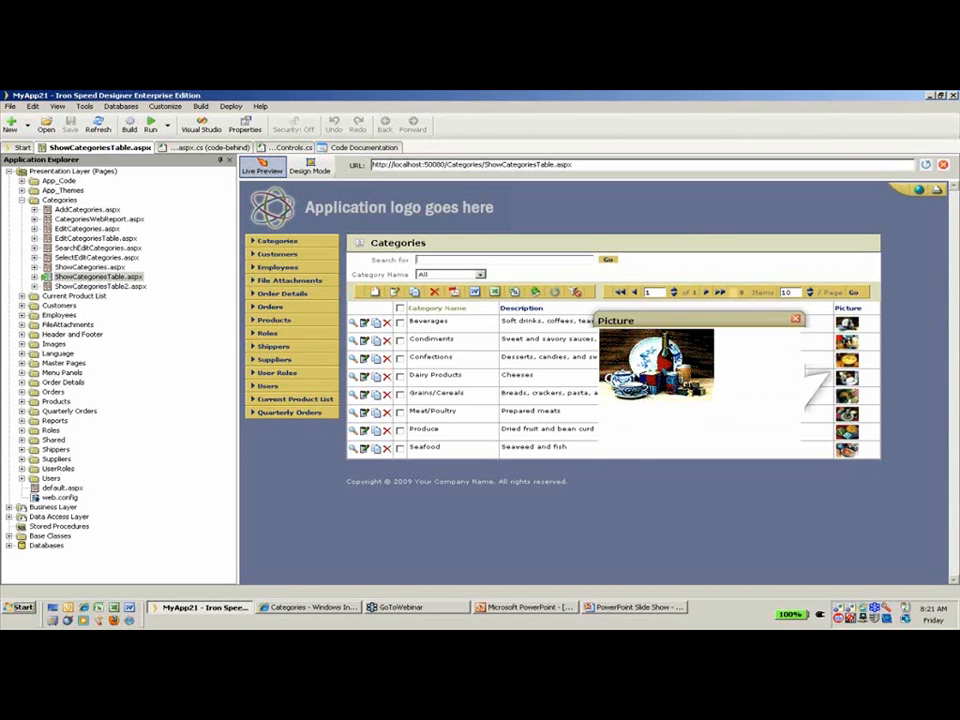
Step: In the live preview, go from the Categories page to the Show Orders page and open the customer linked to the first order
mouse_move(847, 378)
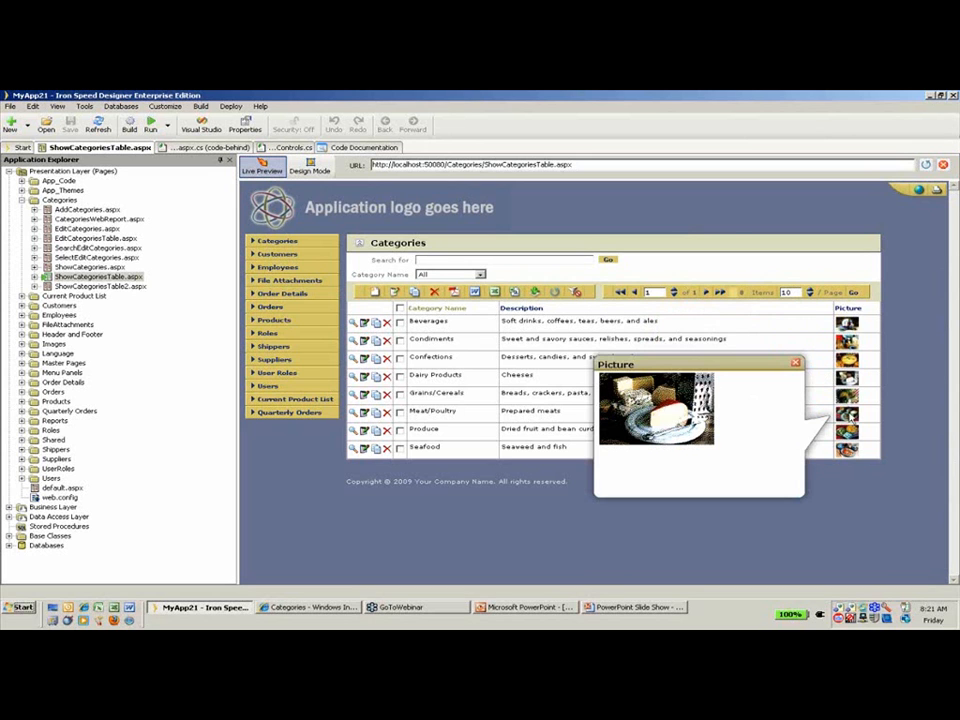
mouse_move(849, 415)
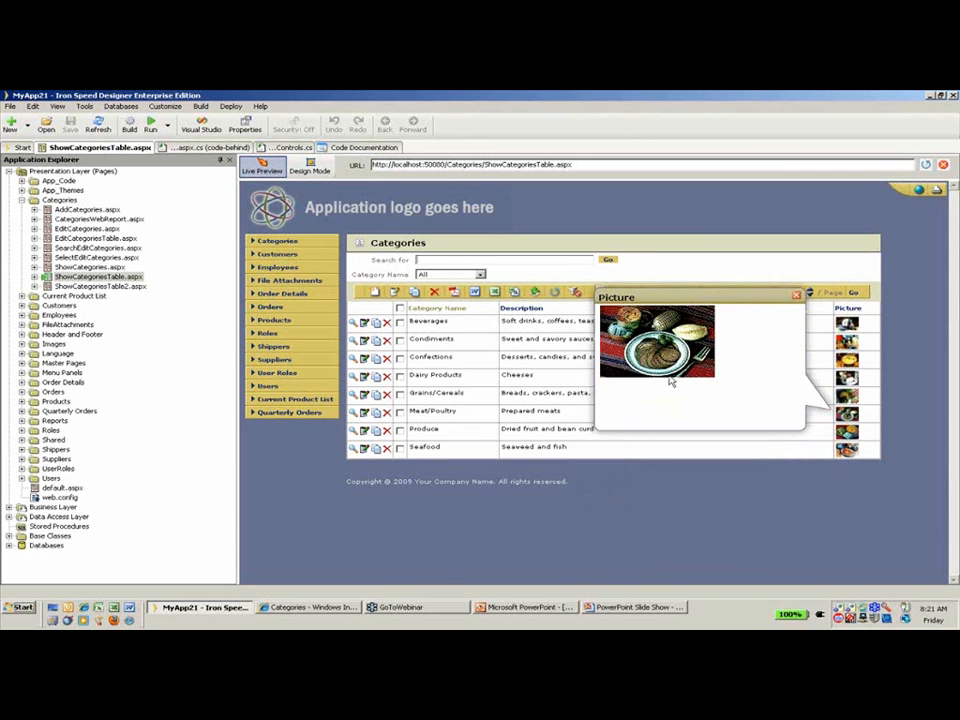
mouse_move(268, 310)
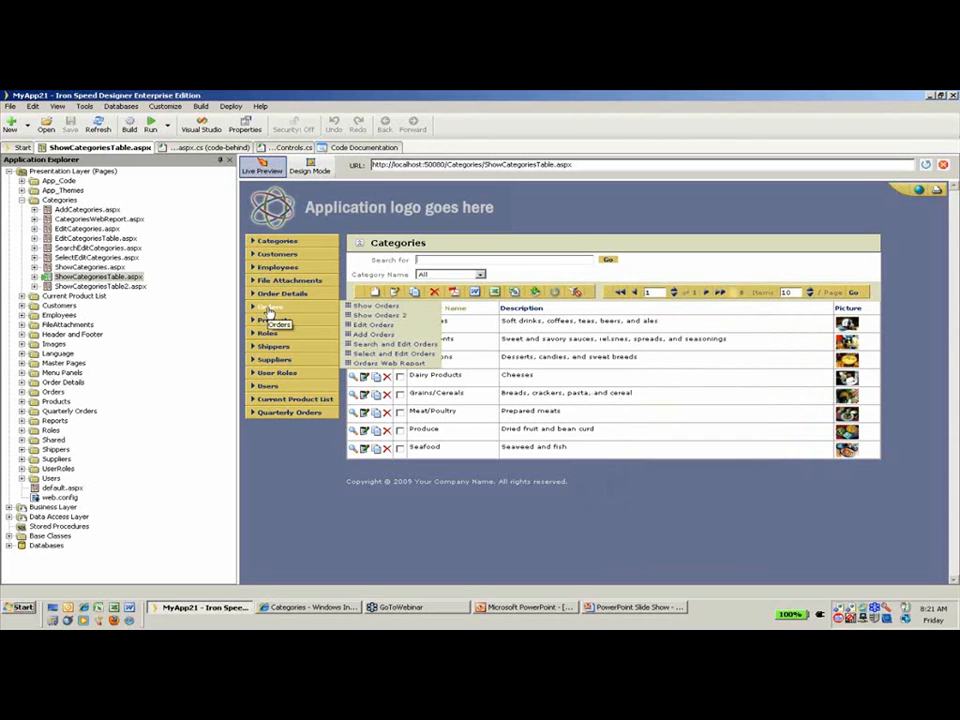
left_click(373, 311)
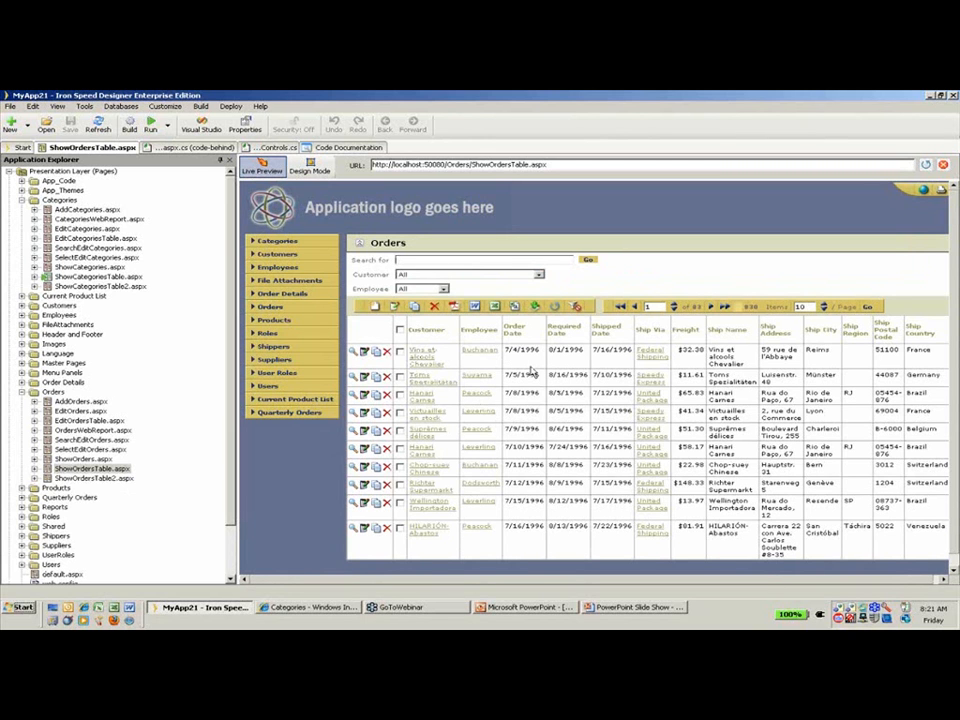
left_click(422, 354)
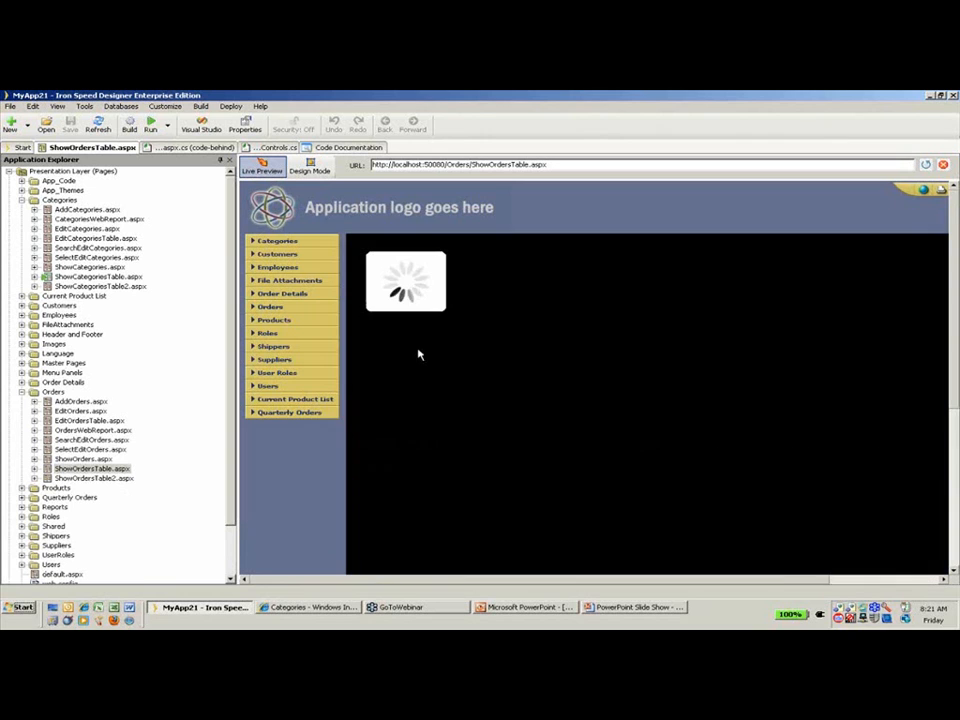